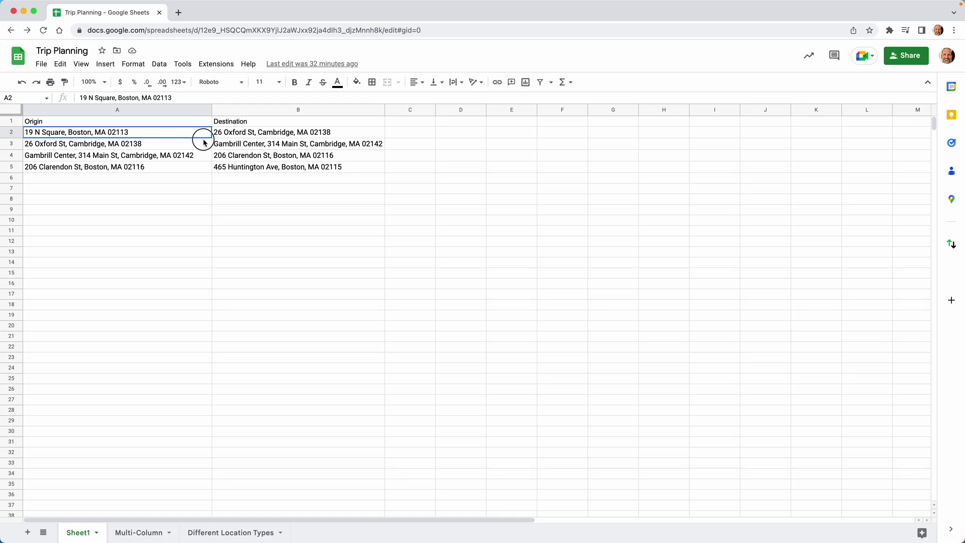
Step: Look over the origin addresses in A2:A5 and the destination addresses in column B
drag(202, 136, 206, 173)
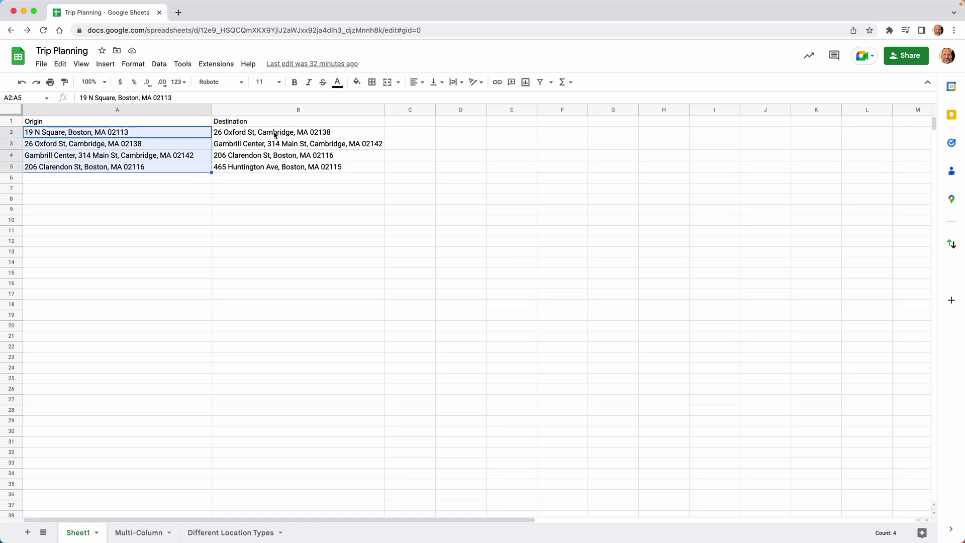
drag(274, 133, 274, 181)
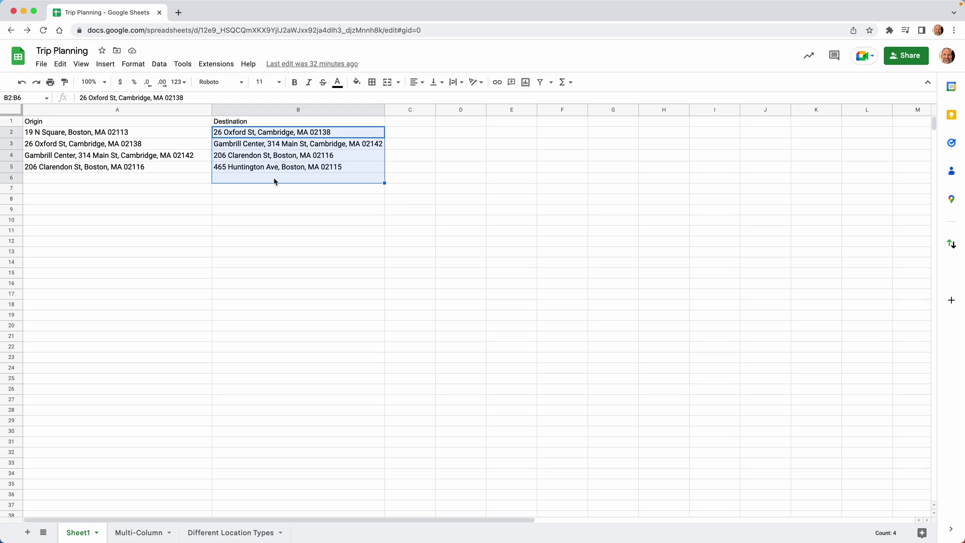
click(274, 180)
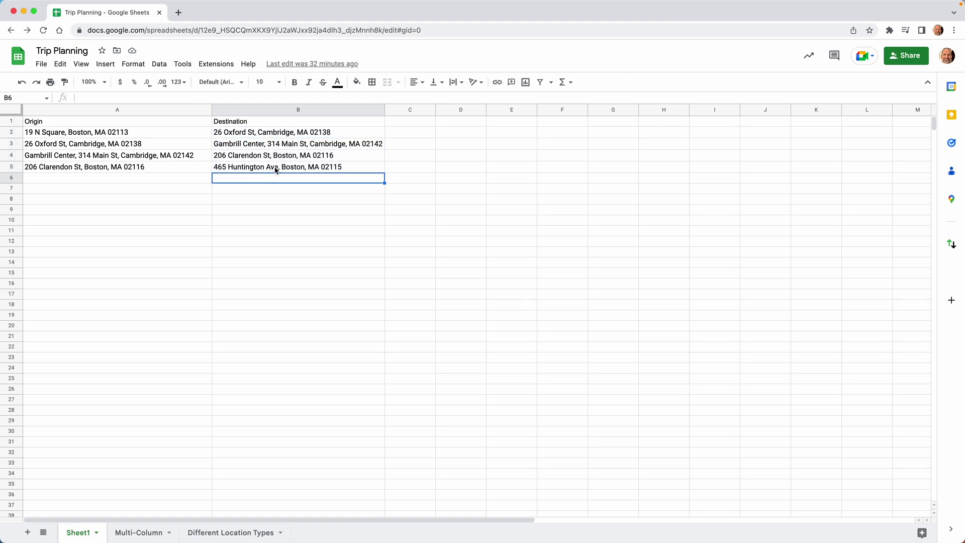
click(259, 160)
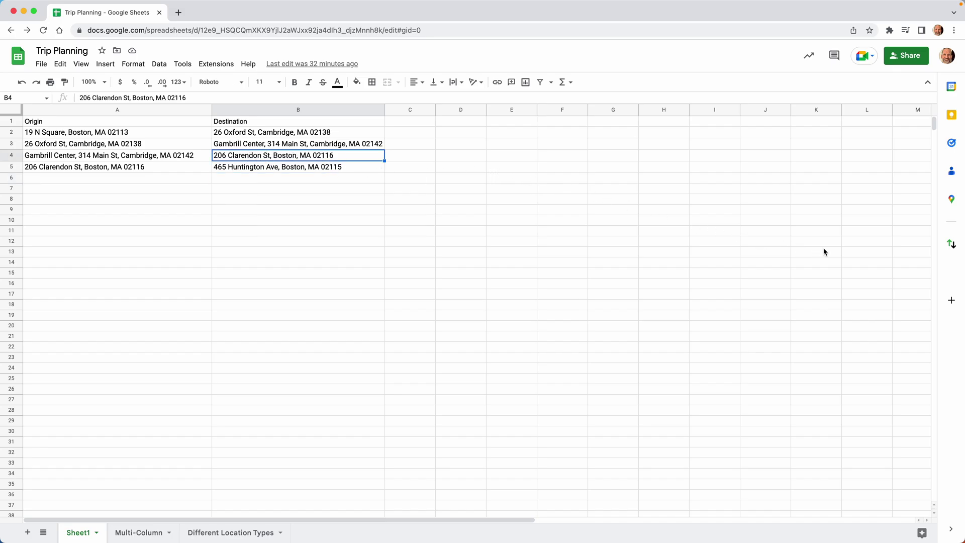
Step: Search the Marketplace for 'TripTally' and start an individual install of the add-on
click(951, 302)
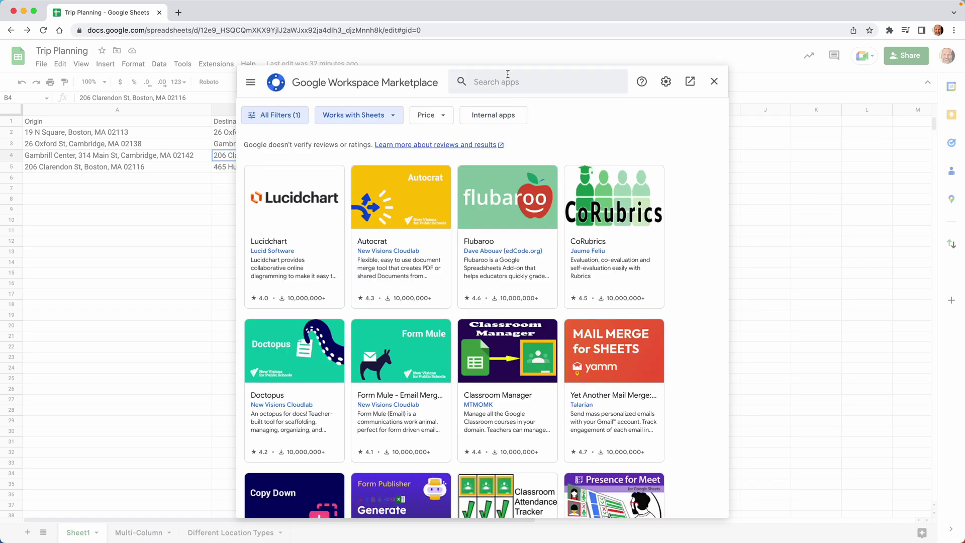
click(507, 86)
text(TripTally)
key(Return)
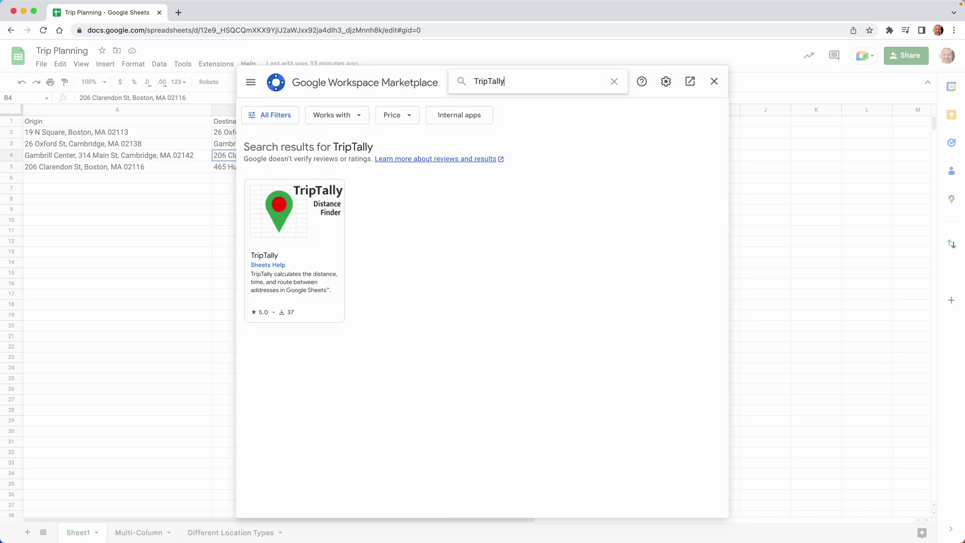
click(283, 217)
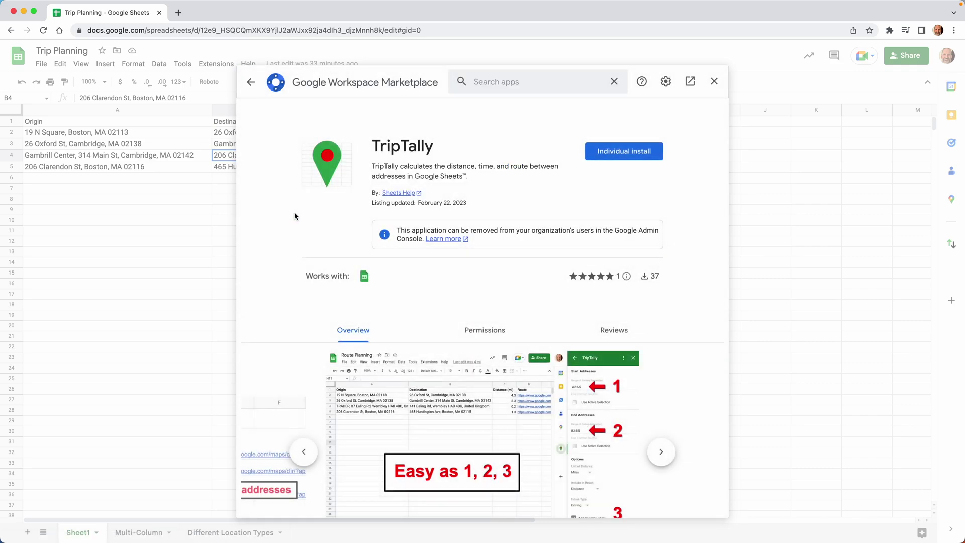
click(623, 152)
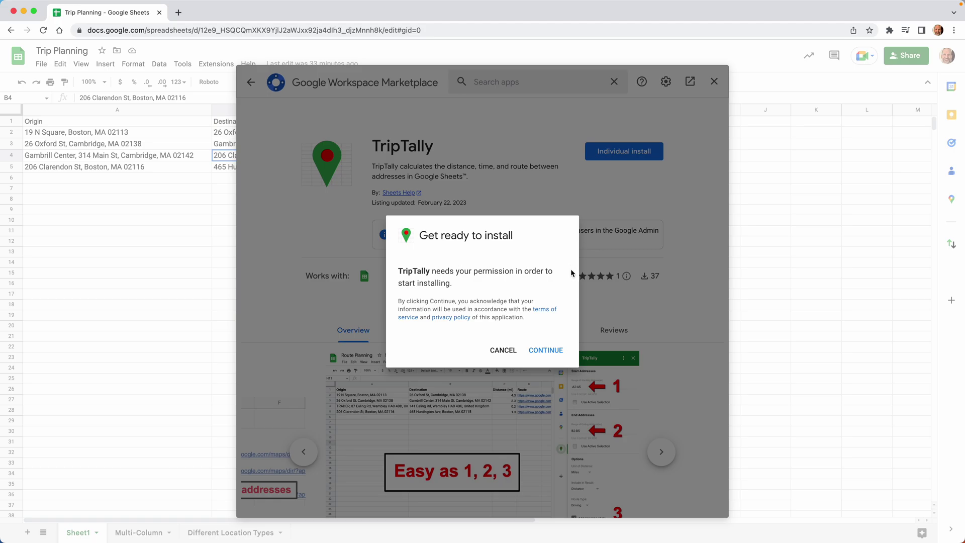
Step: Sign in with the work account and allow TripTally to manage its spreadsheets
click(546, 350)
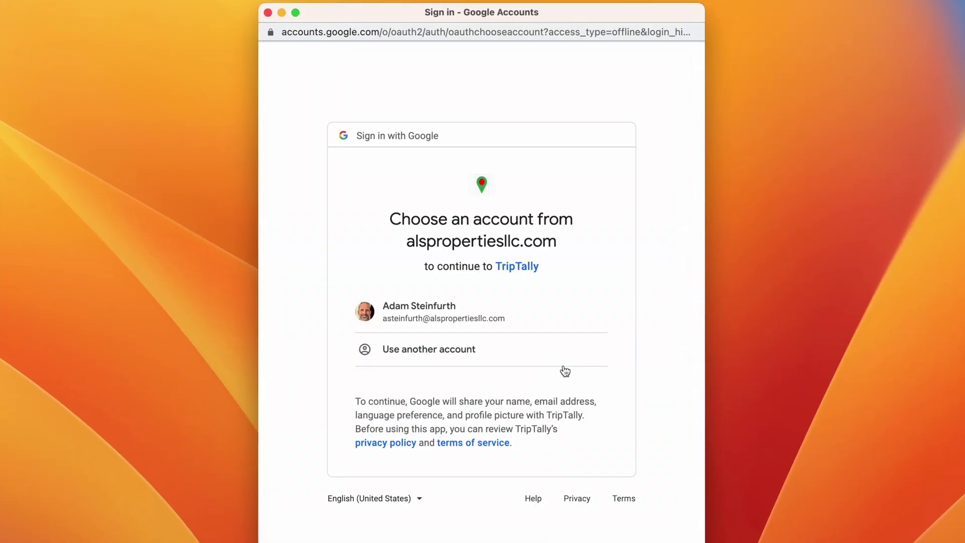
click(513, 319)
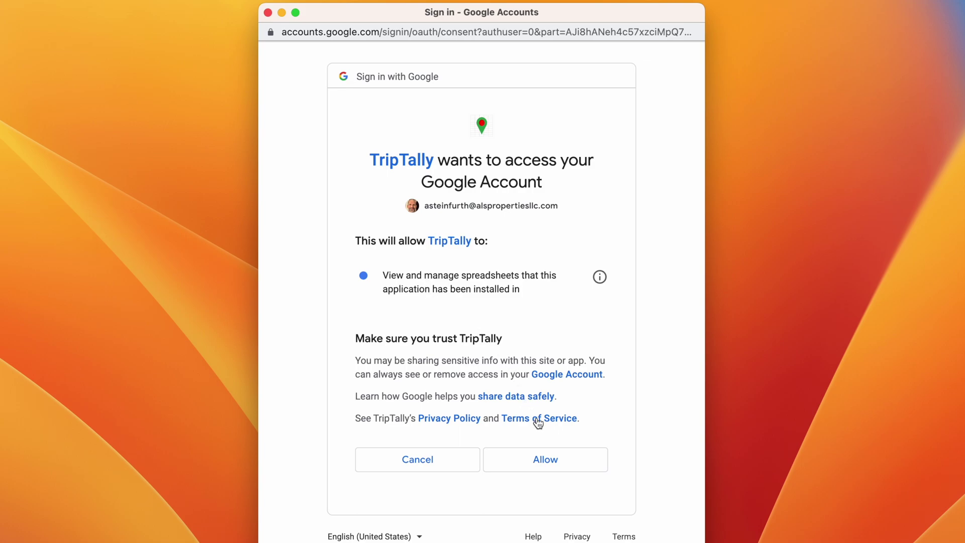
click(549, 459)
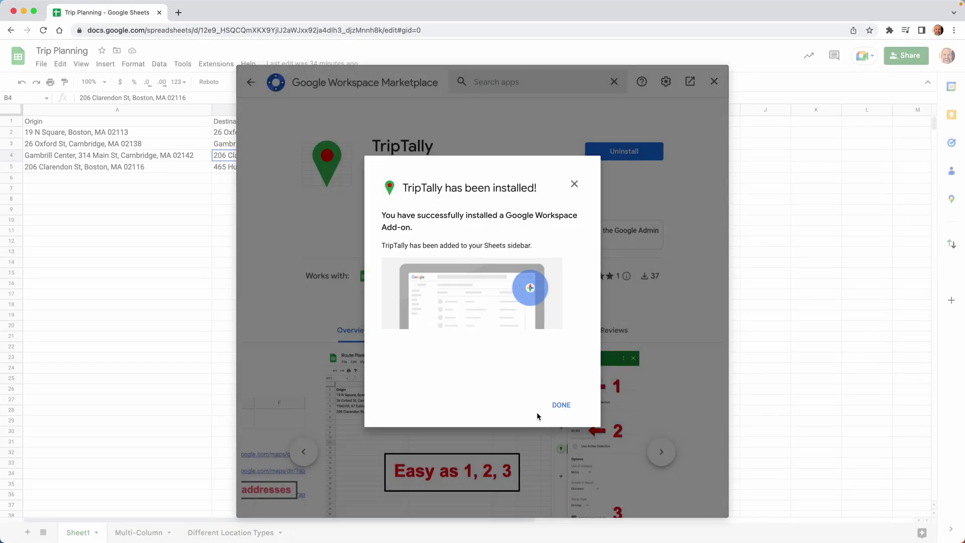
Step: Dismiss the install confirmation, leave the Marketplace, and open the TripTally sidebar
click(559, 406)
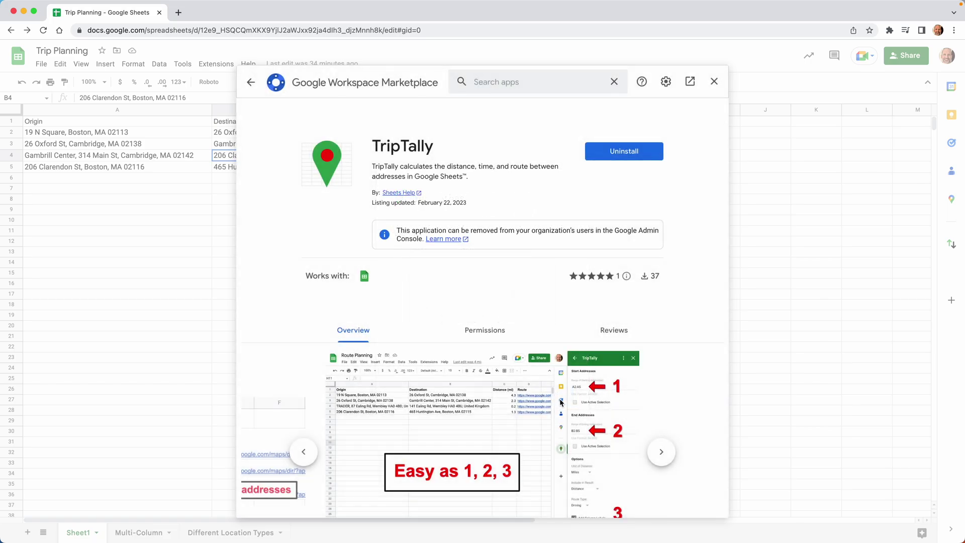
click(714, 81)
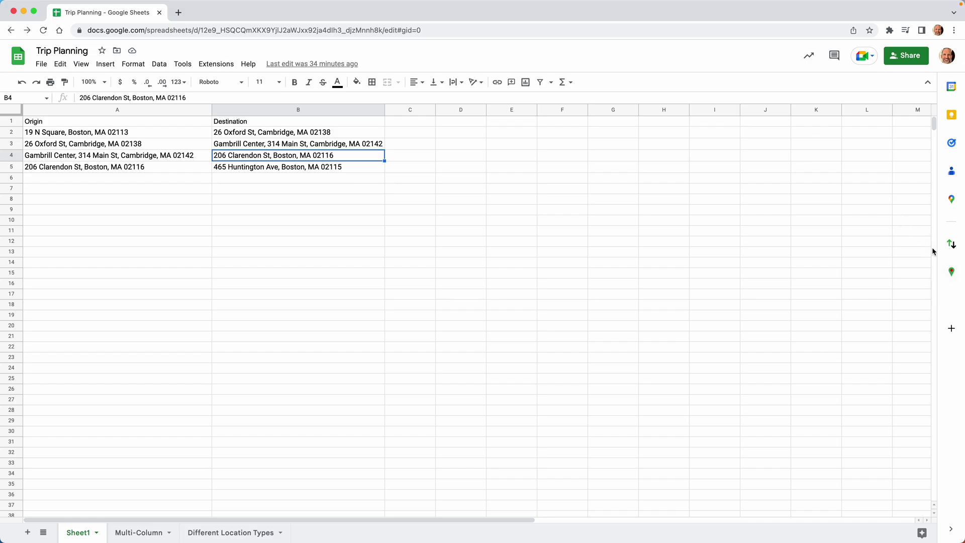
click(950, 271)
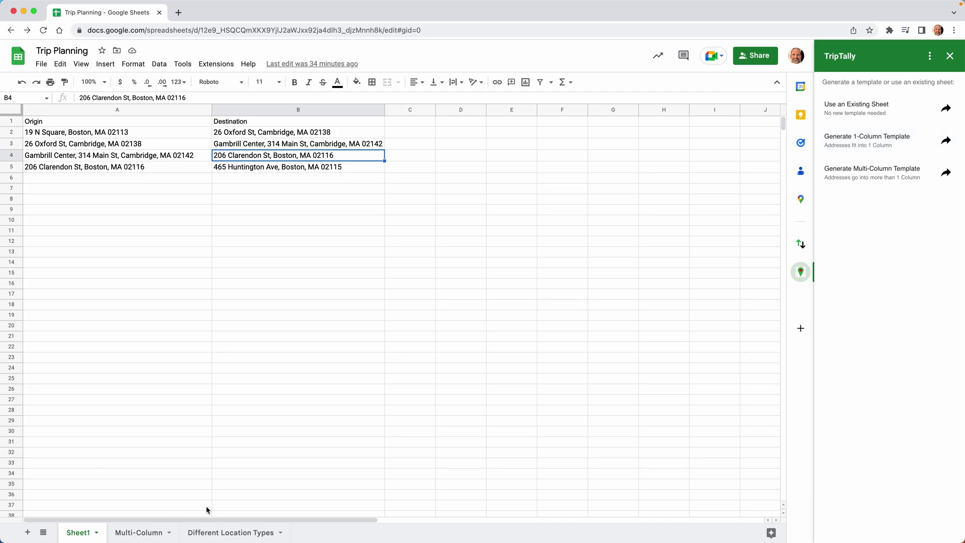
Step: Choose TripTally's 'Use an Existing Sheet' option and target Sheet1's starting address range
click(143, 532)
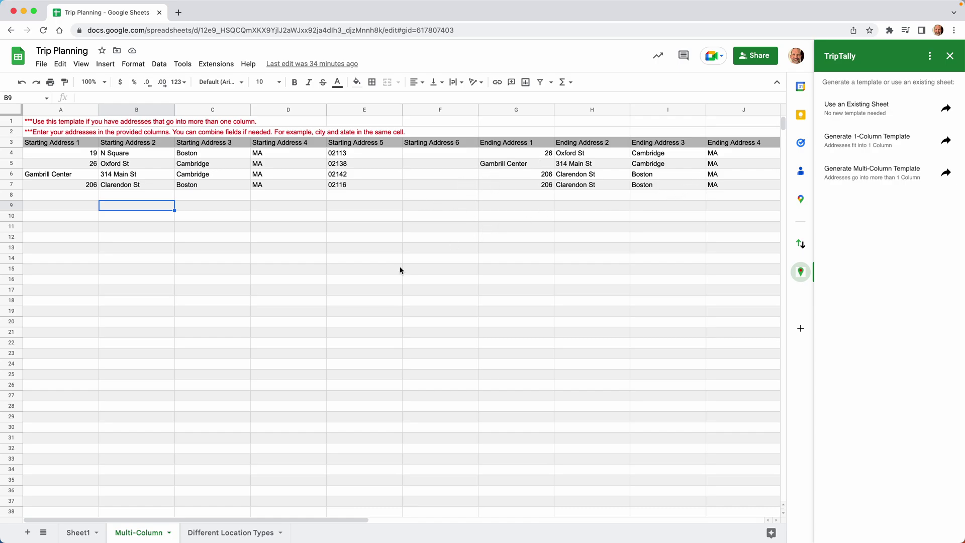
click(847, 114)
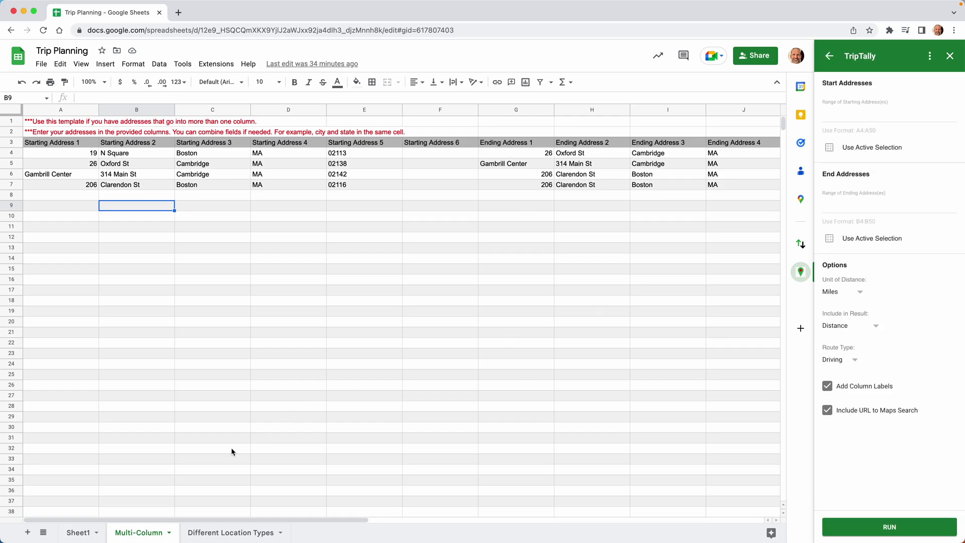
click(85, 533)
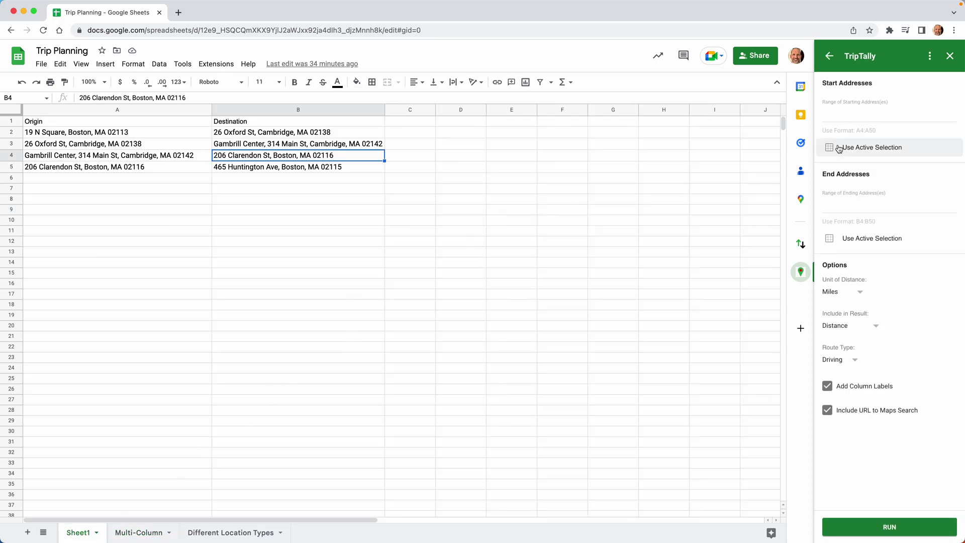
click(846, 118)
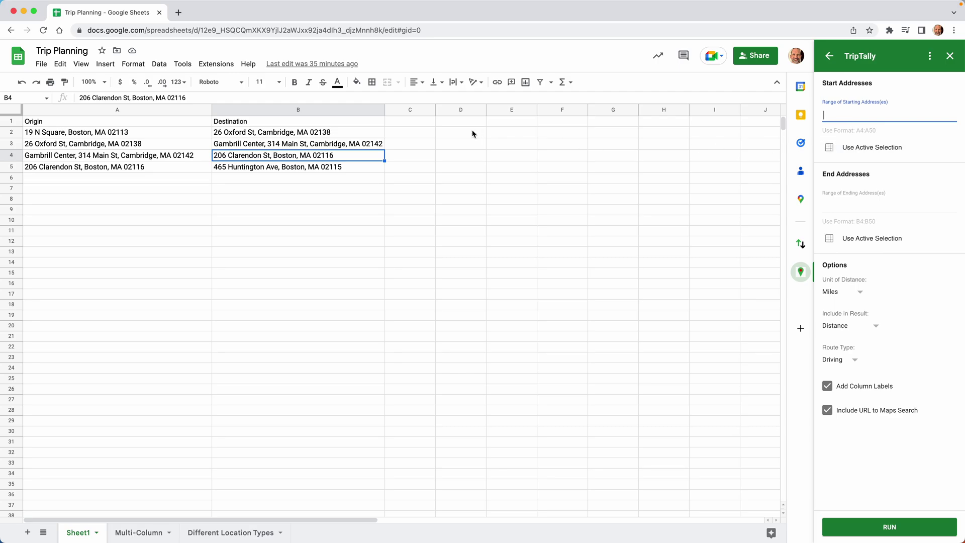
Step: Use selected A2:A5 as TripTally start addresses and type B2:B5 as end addresses
drag(172, 133, 179, 172)
click(861, 149)
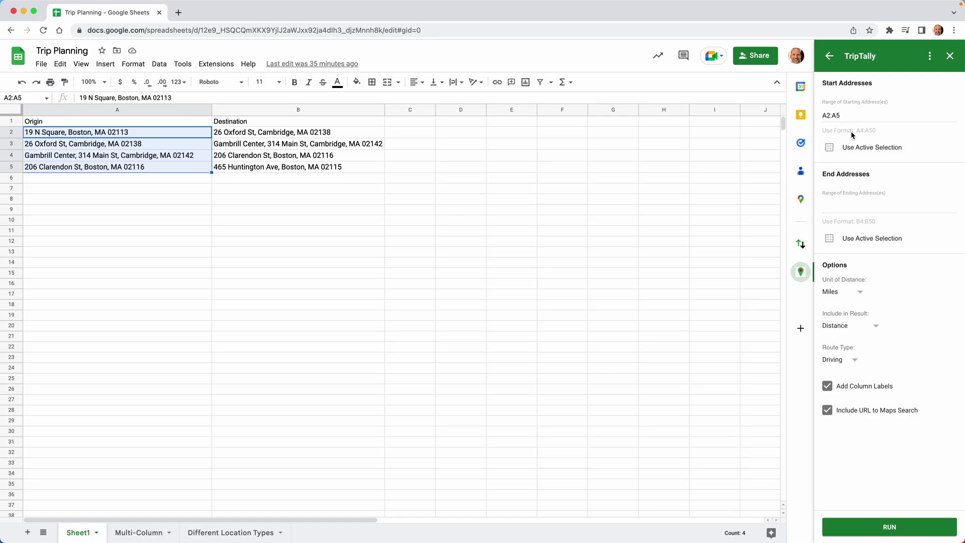
click(856, 208)
text(B2:B5)
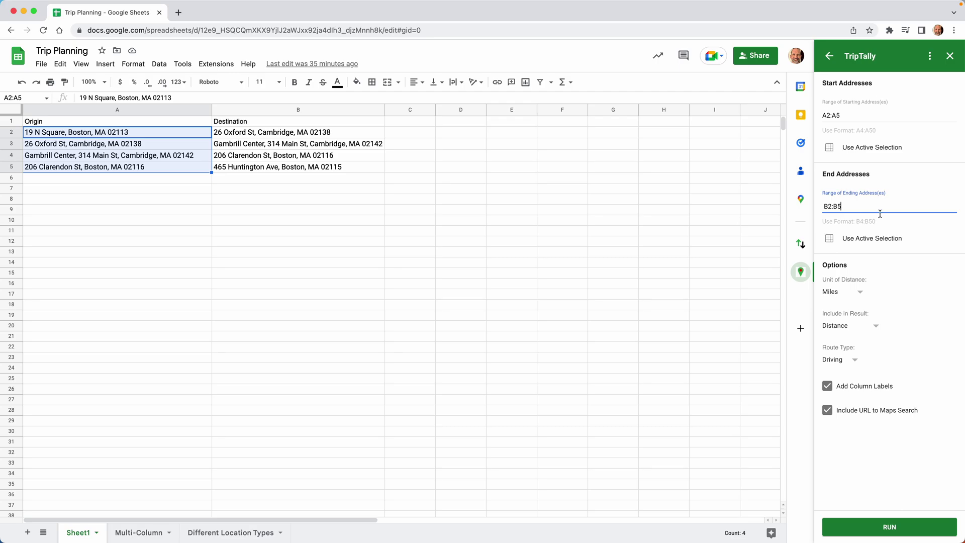
Step: Run TripTally with Miles as the unit and Distance & Time included in results
click(862, 293)
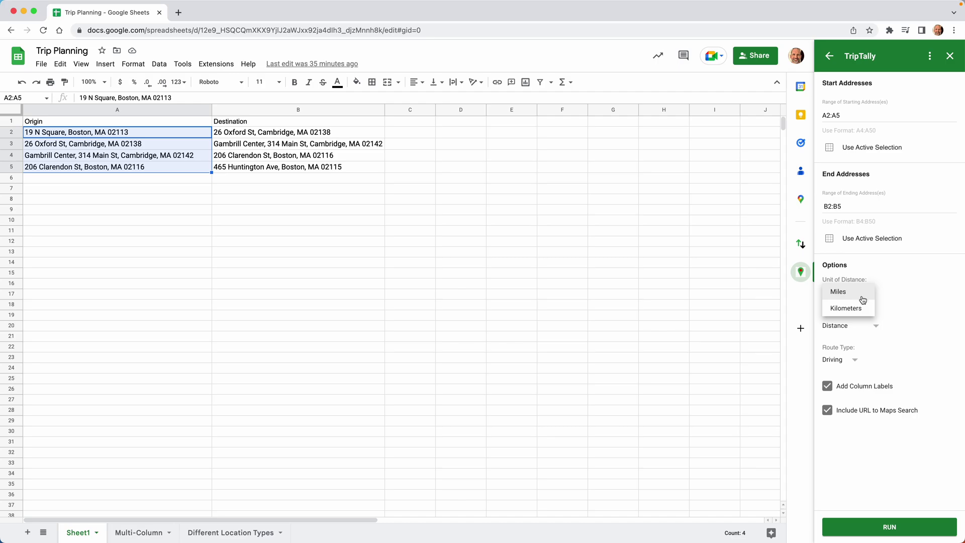
click(864, 296)
click(880, 331)
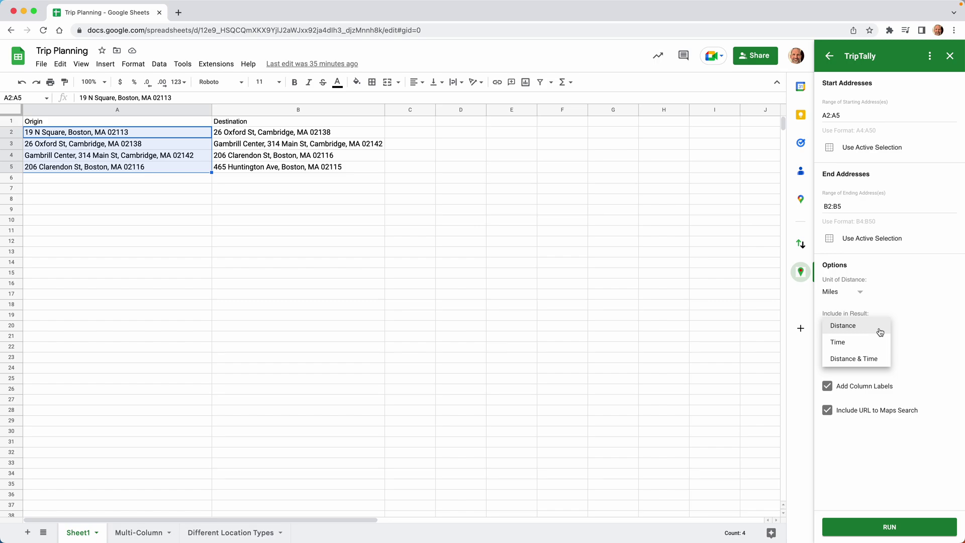
click(867, 357)
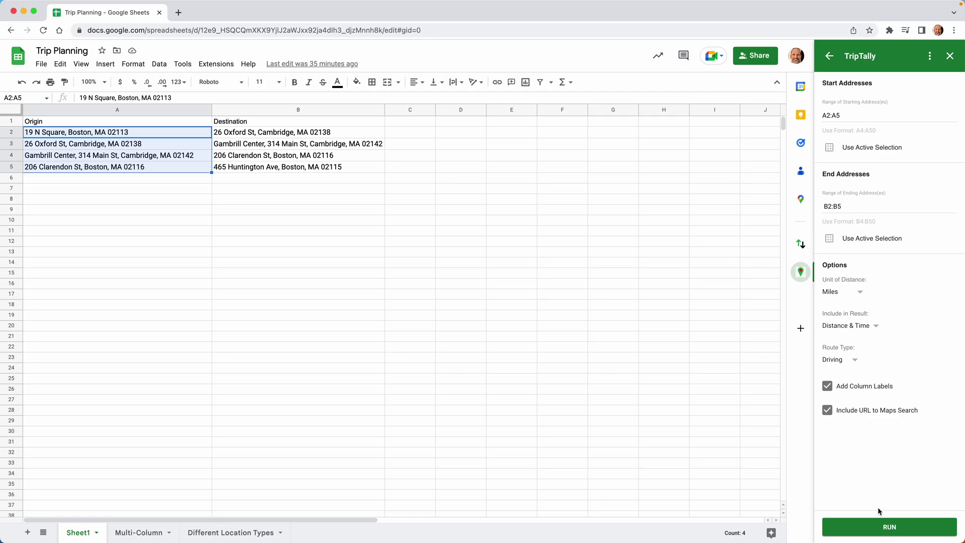
click(886, 524)
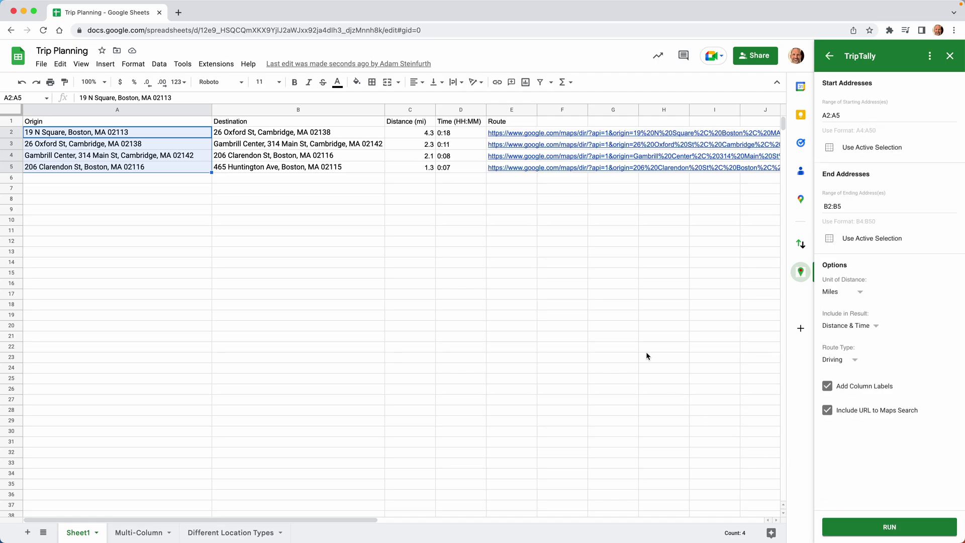
Step: Review the Distance (mi), Time (HH:MM) and Route results, including the D2:D5 travel times
click(425, 123)
click(449, 125)
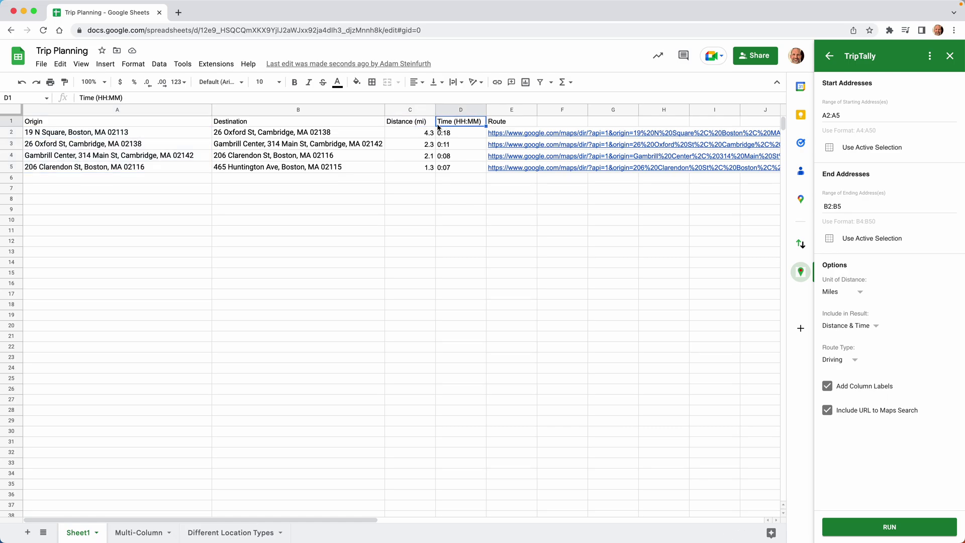
click(424, 136)
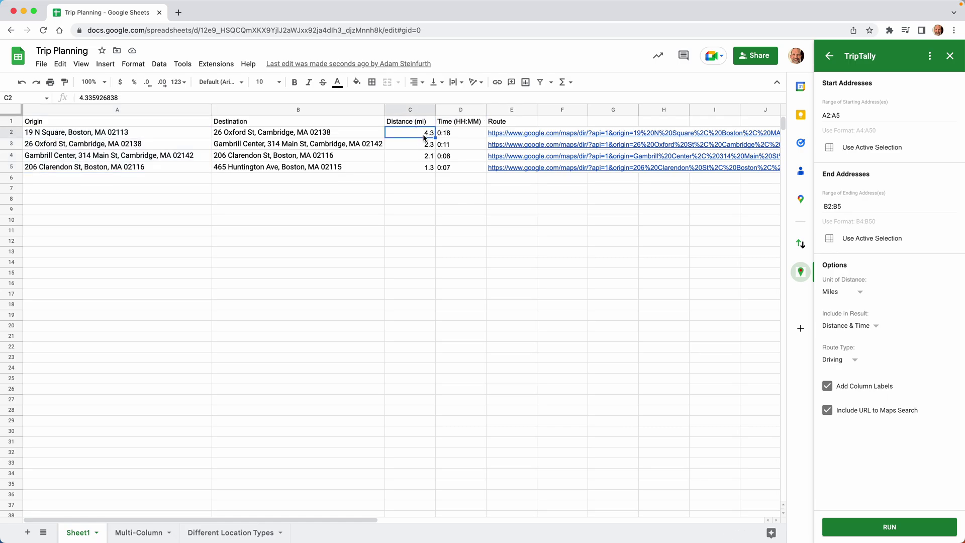
click(455, 132)
click(499, 125)
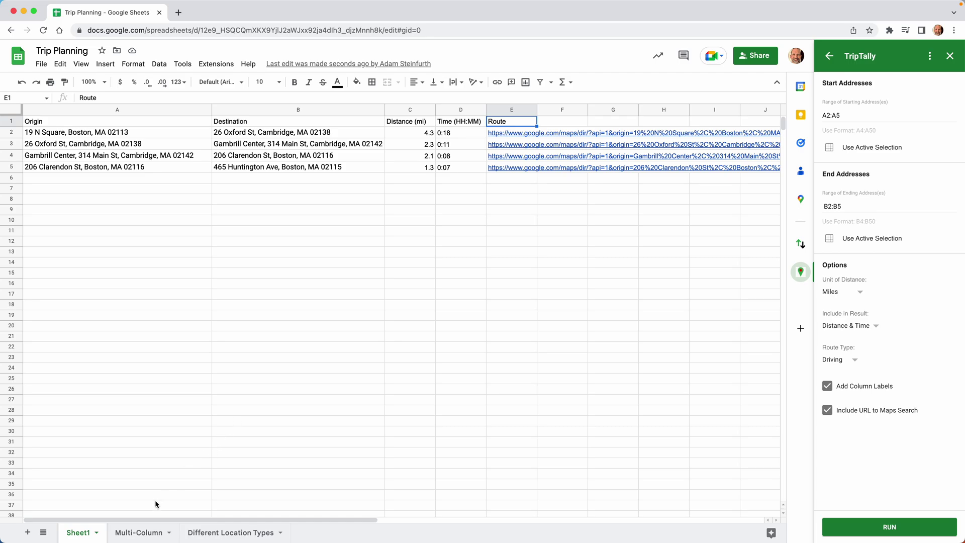
click(397, 137)
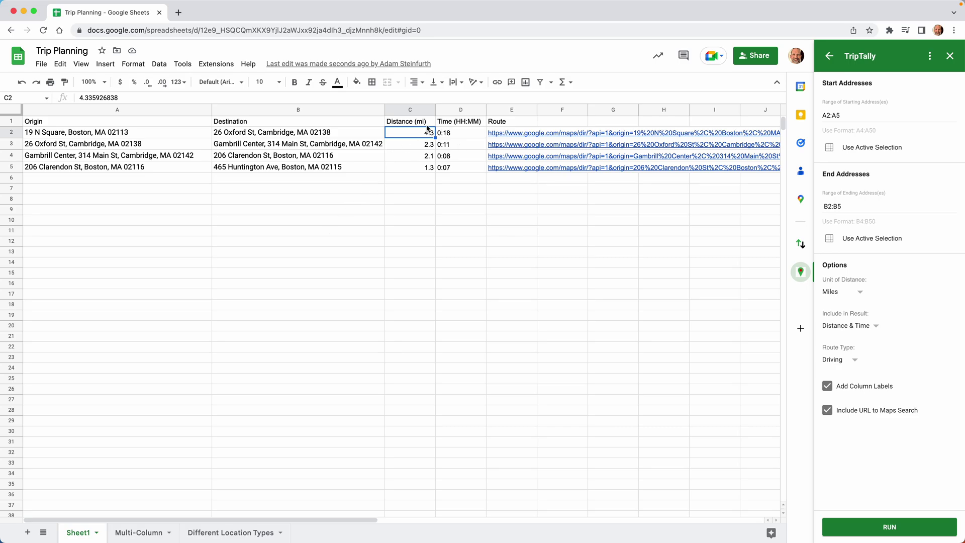
drag(437, 131, 460, 161)
click(463, 137)
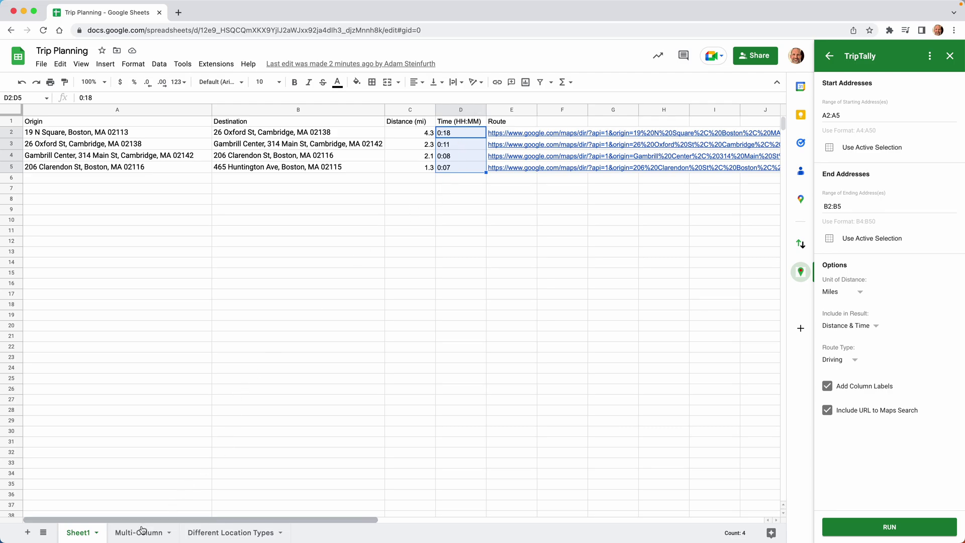
Step: On the Different Location Types sheet, inspect the coordinate pairs in A2:B3
click(215, 533)
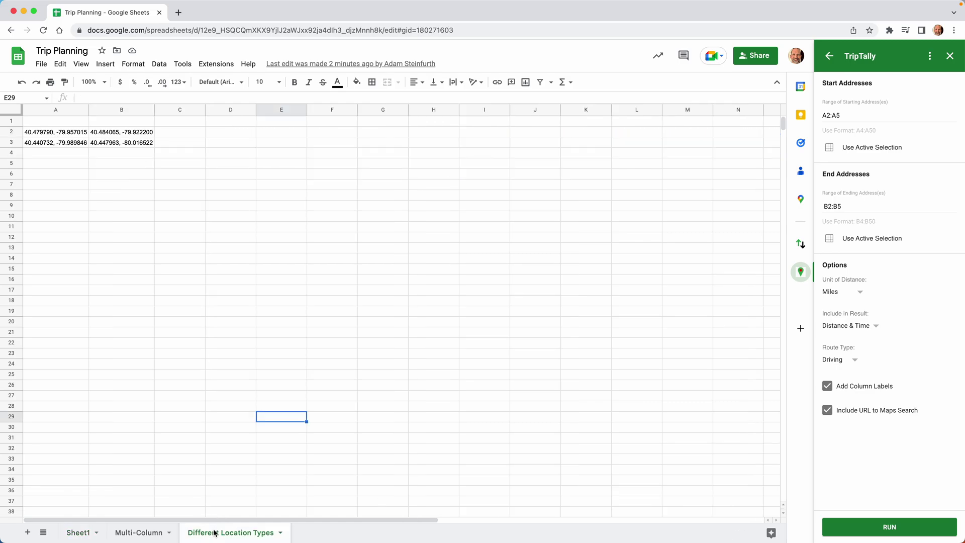
click(113, 144)
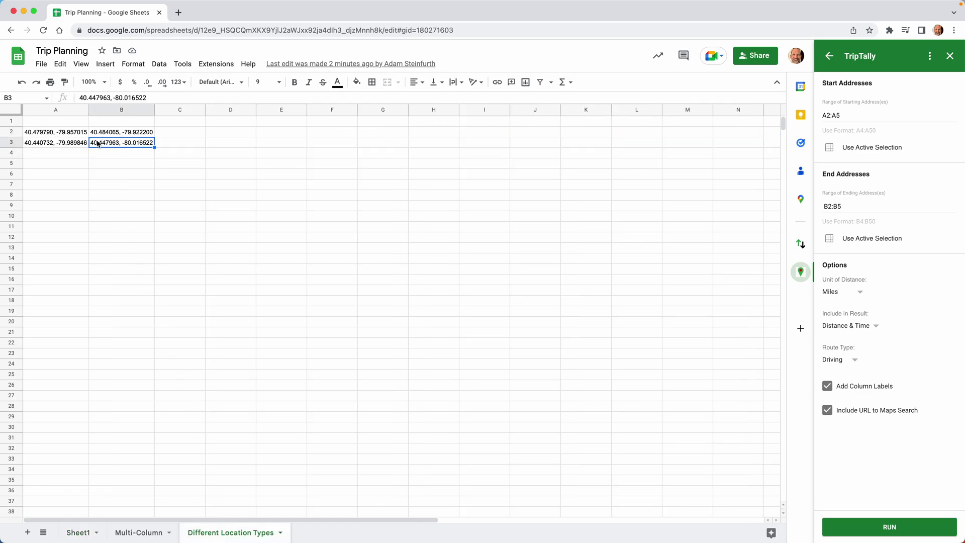
click(81, 144)
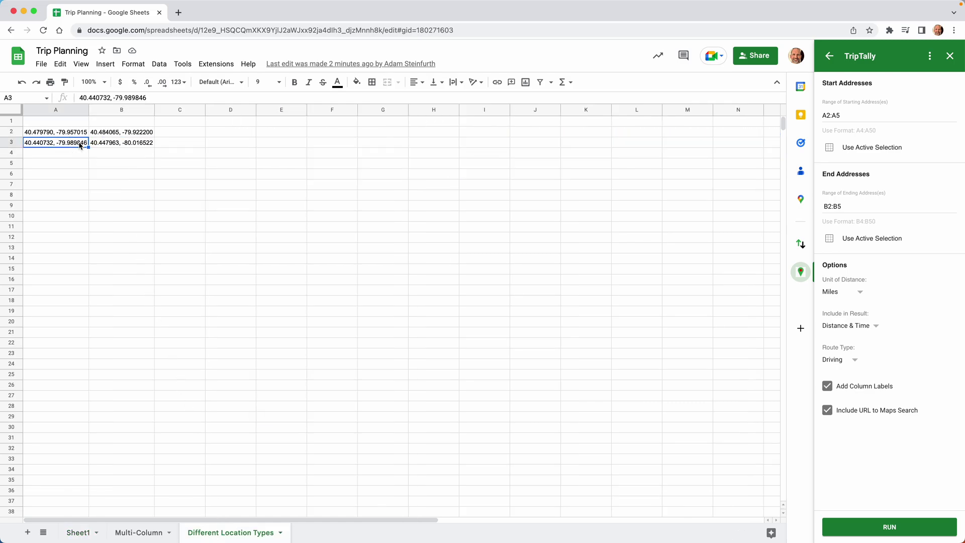
click(78, 135)
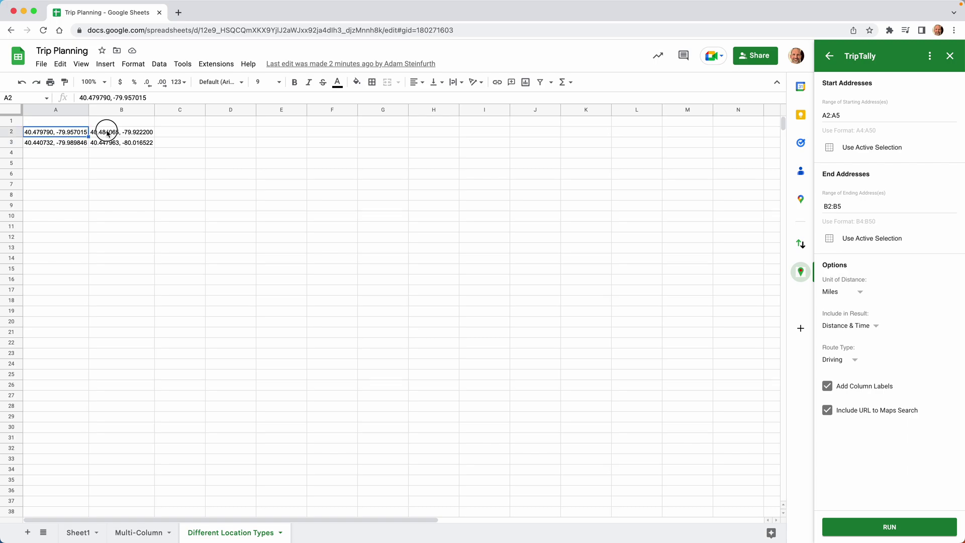
click(108, 134)
click(170, 122)
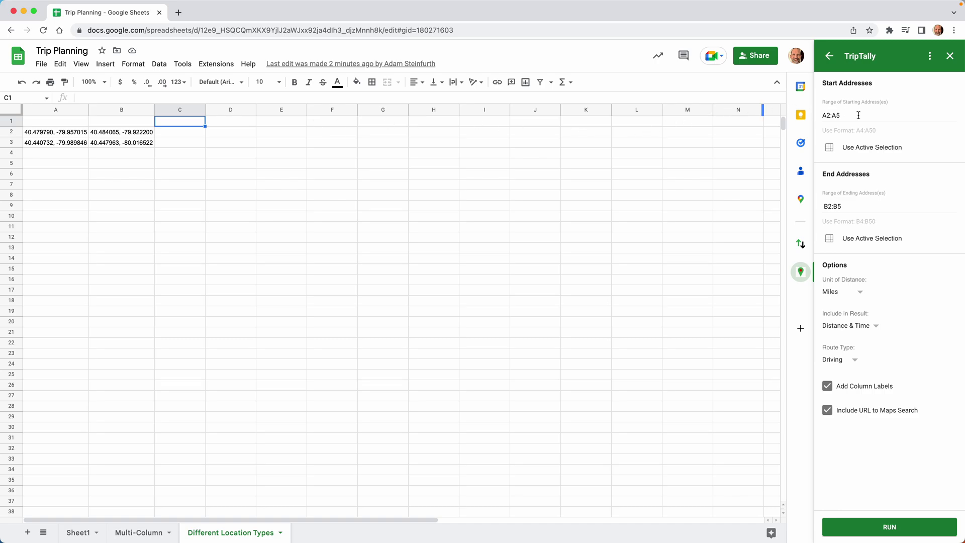
Step: Replace TripTally's starting range with A2:A3 and set the ending range to B2:B3
drag(849, 116, 795, 118)
text(A)
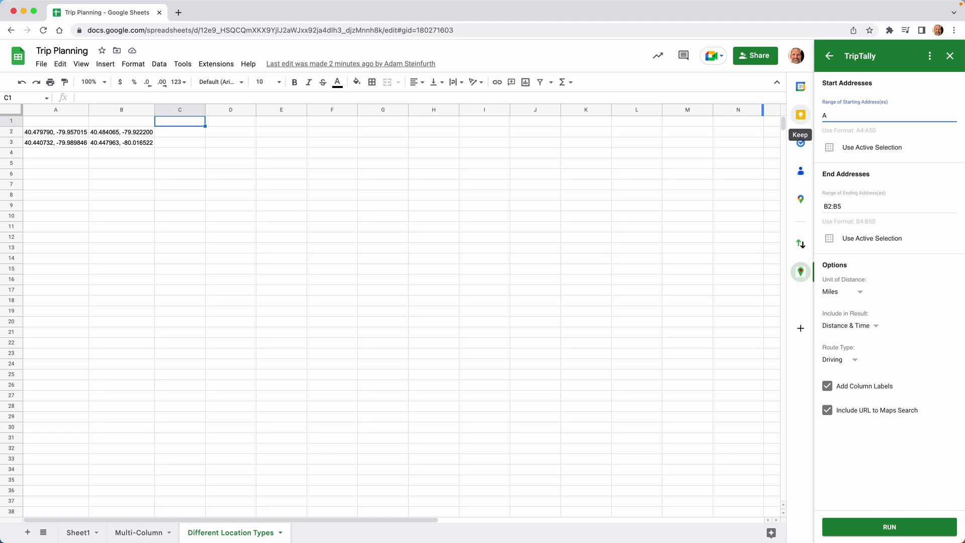
text(2:A3)
key(Tab)
key(Tab)
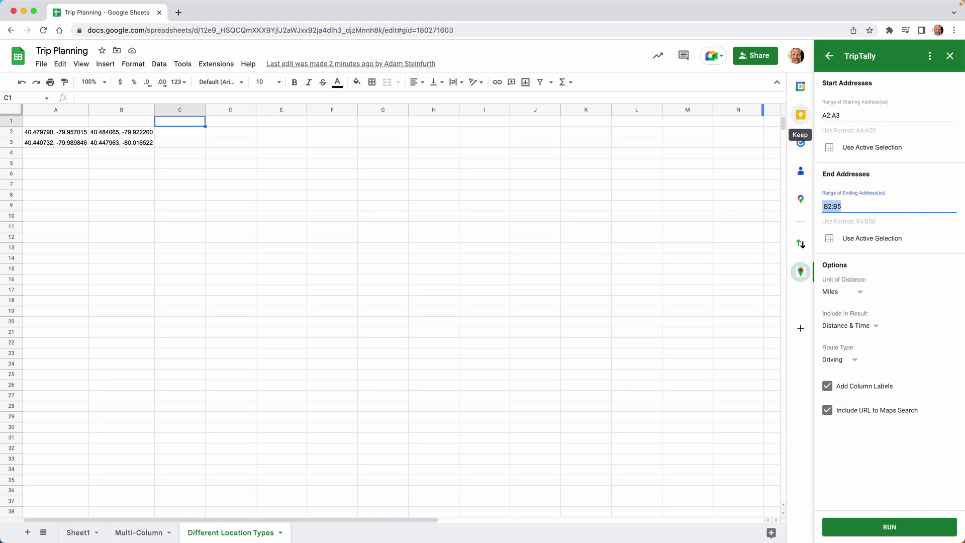
text(B2:B3)
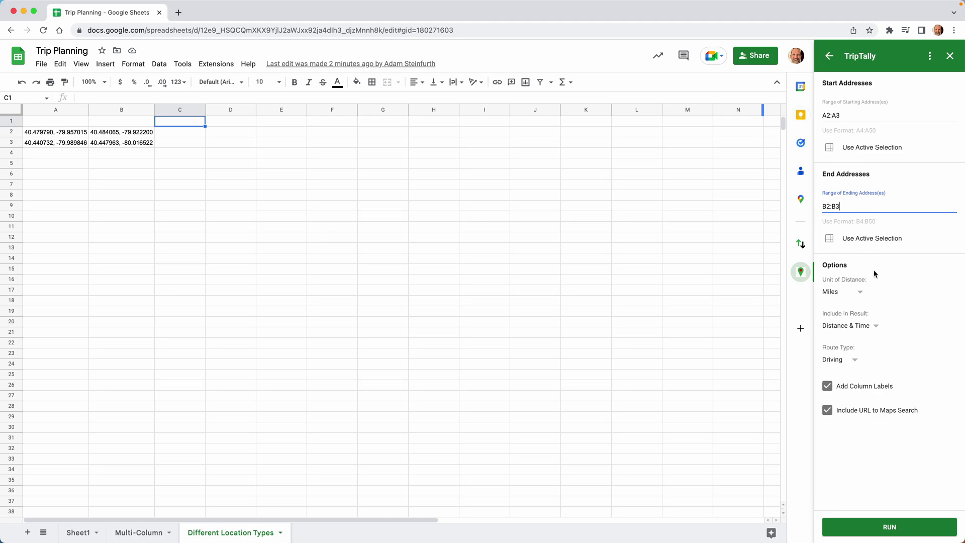
Step: Run TripTally with Kilometers, Time-only results and the Walking route type
click(860, 291)
click(847, 308)
click(872, 327)
click(868, 310)
click(853, 361)
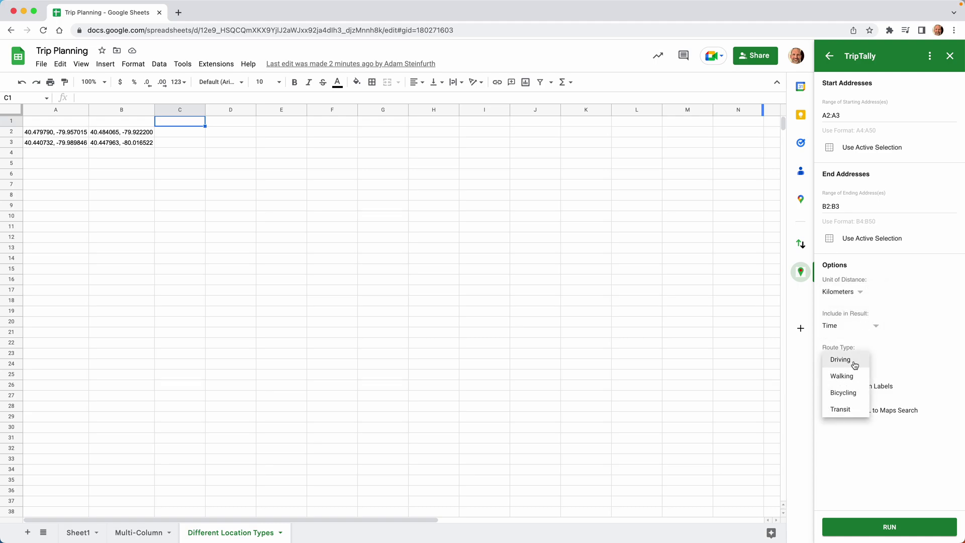
click(850, 381)
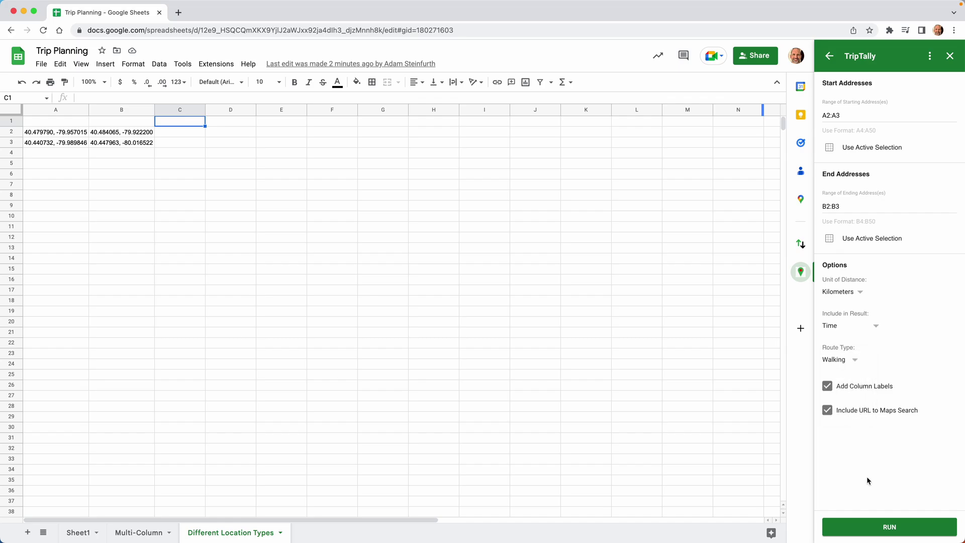
click(880, 526)
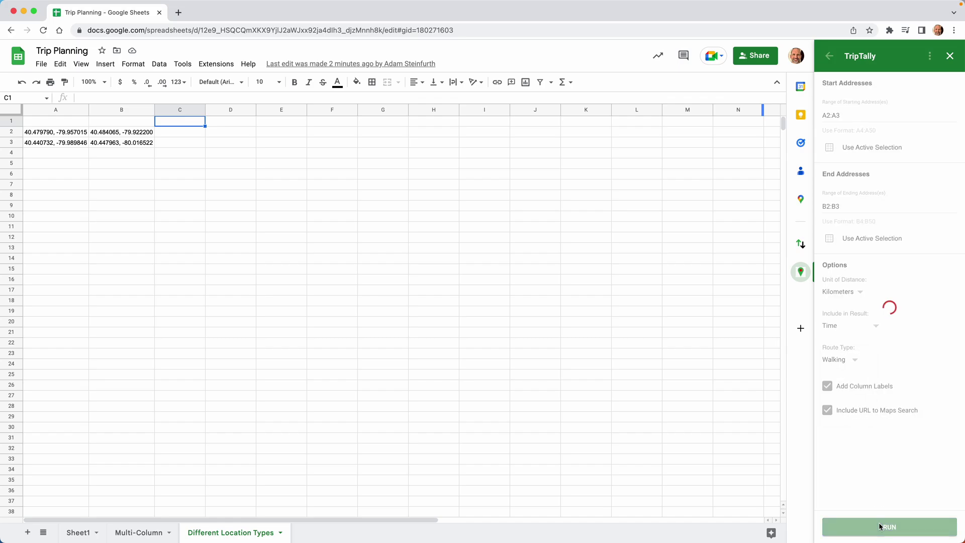